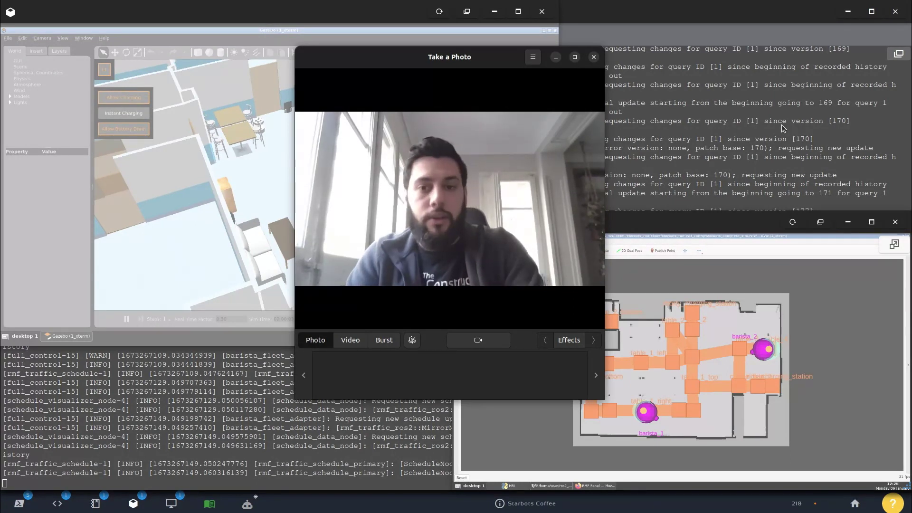
# Switch to the No name.png diagram and move it below the webcam view
pyautogui.hotkey('alt', 'Tab')
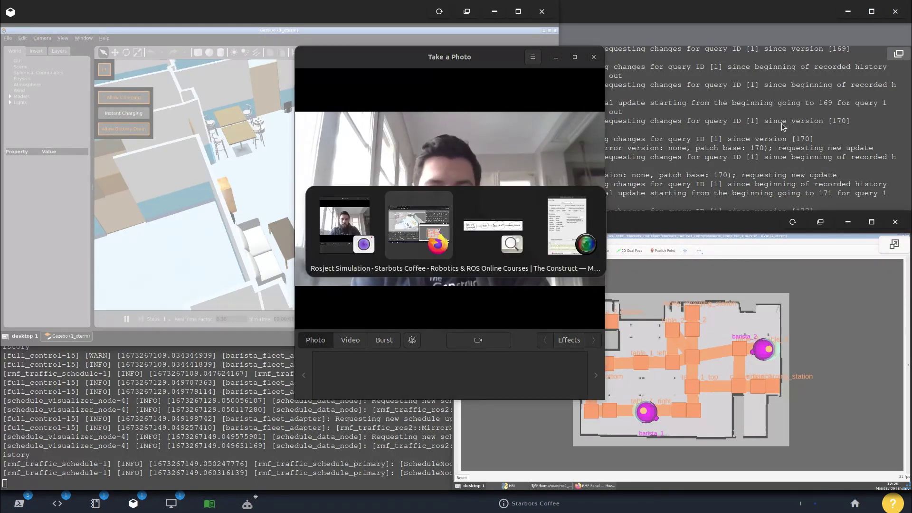
pyautogui.hotkey('alt', 'Tab')
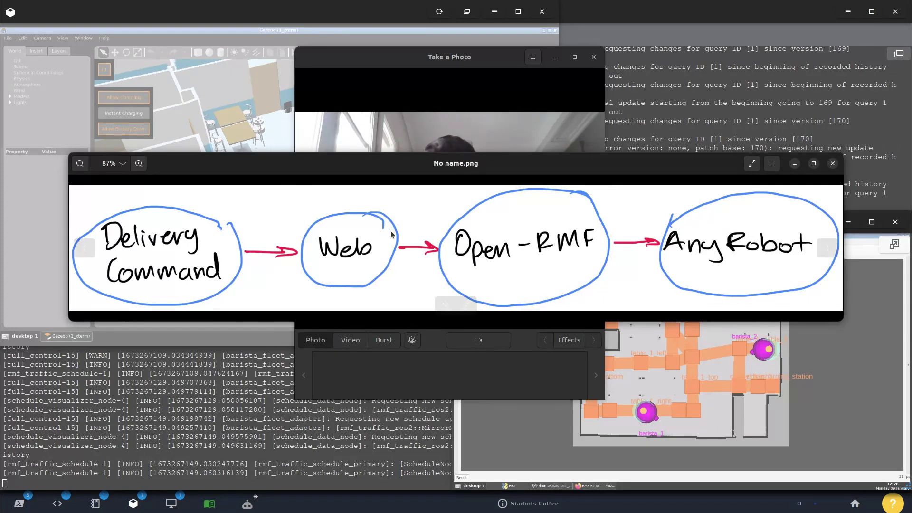
pyautogui.moveTo(432, 164); pyautogui.dragTo(419, 314)
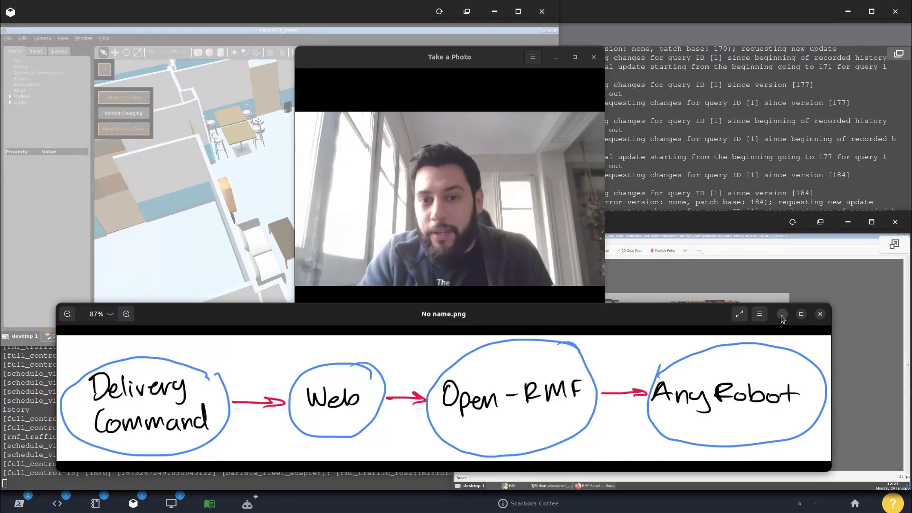
# Hide the image viewer and webcam, maximize Gazebo, and inspect barista_1 then barista_2
pyautogui.click(783, 315)
pyautogui.click(555, 58)
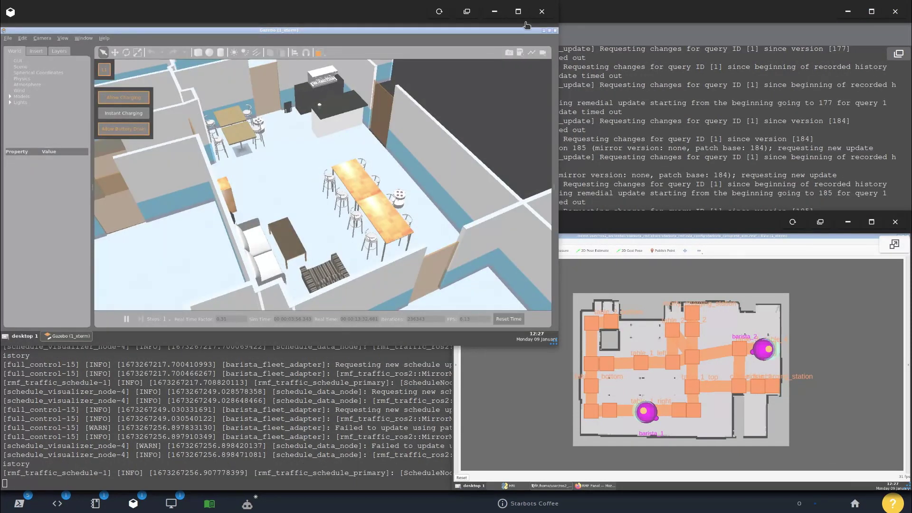
pyautogui.click(518, 12)
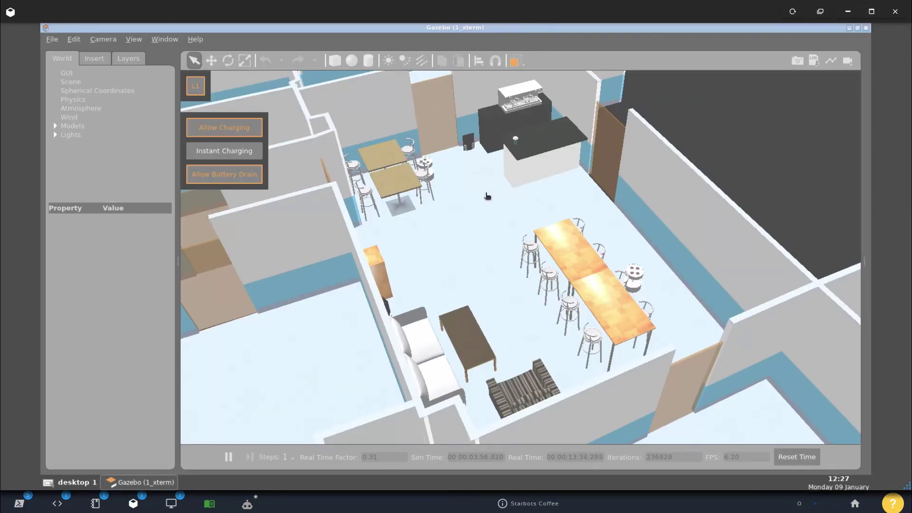
pyautogui.click(638, 275)
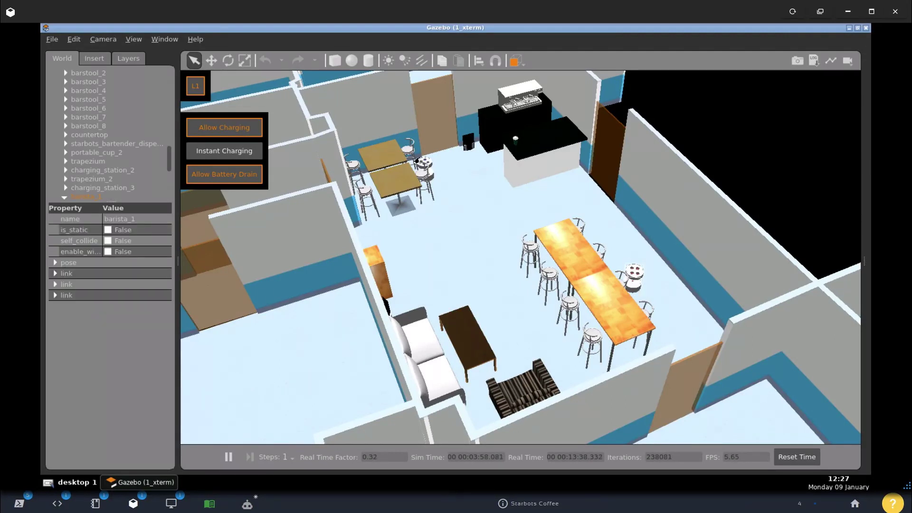
pyautogui.click(425, 165)
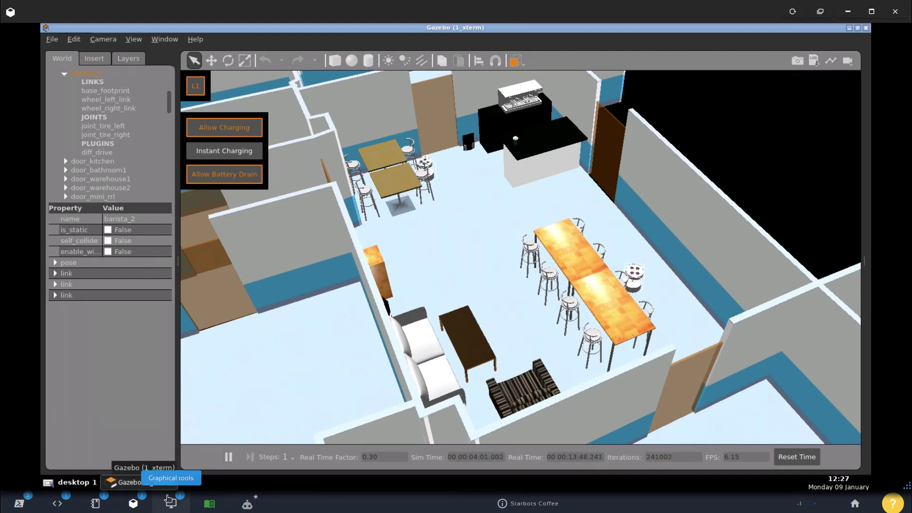
# Bring up the RViz Graphical tools window and maximize the café map
pyautogui.click(172, 503)
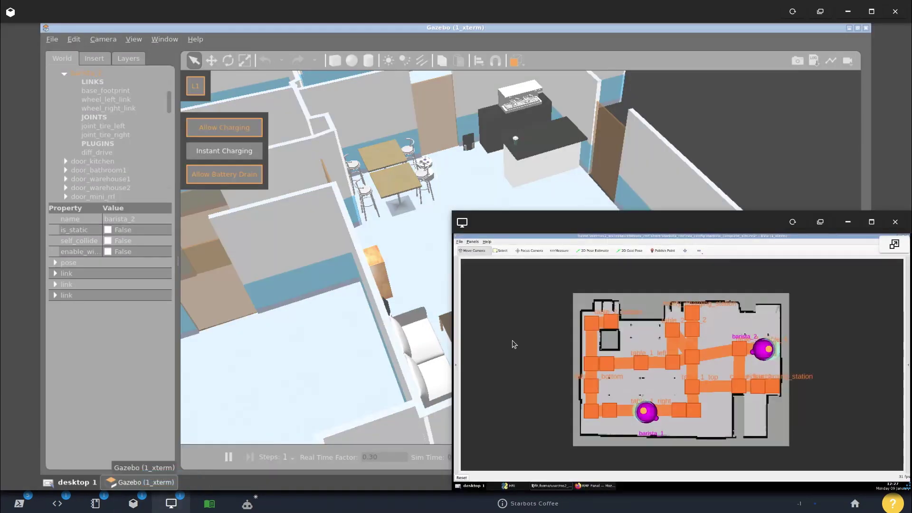
pyautogui.click(872, 223)
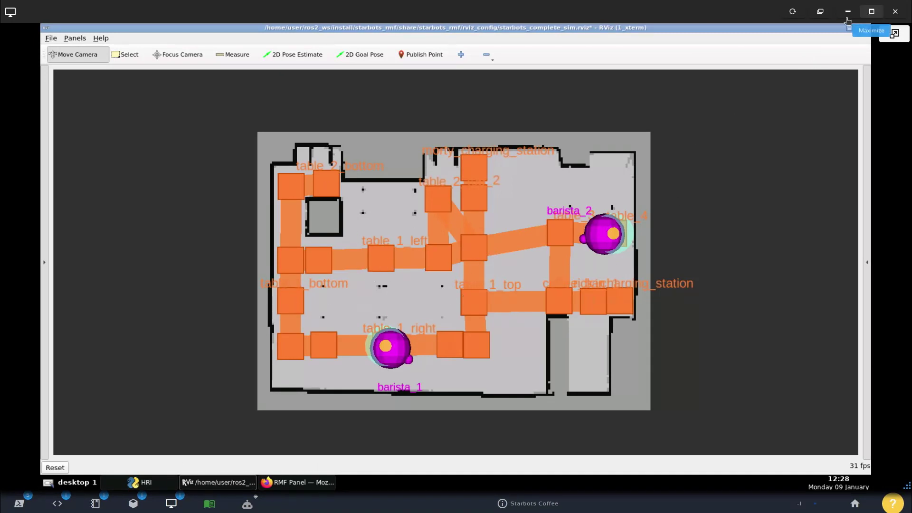
# Switch to RMF Panel in Firefox and keep Loop as the request type
pyautogui.click(310, 481)
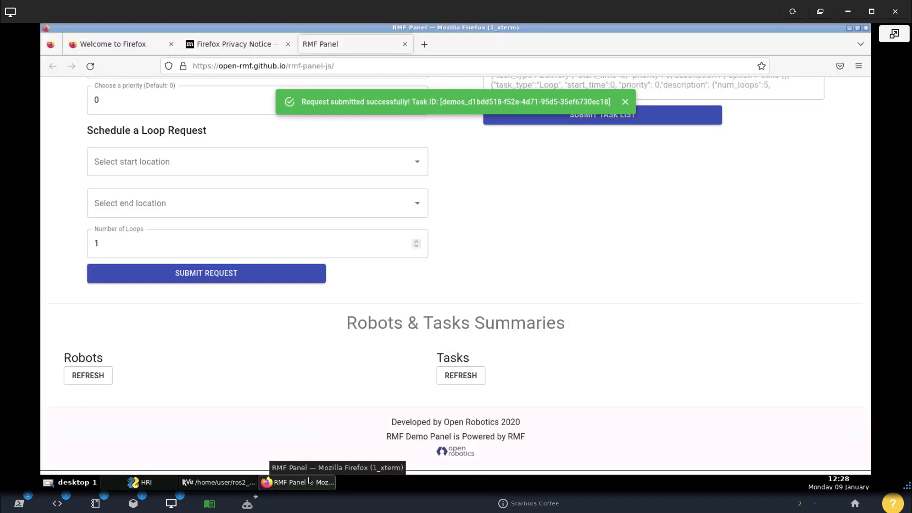
pyautogui.scroll(5, 641, 264)
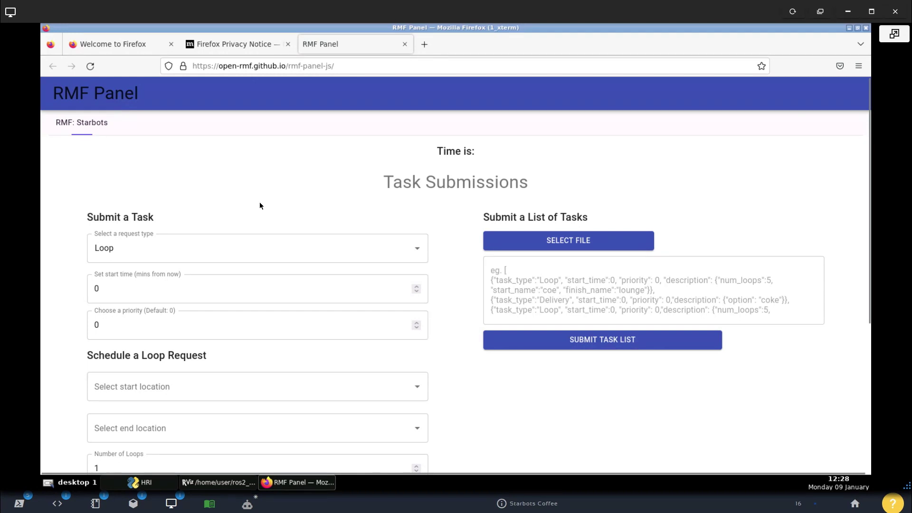
pyautogui.scroll(-3, 214, 193)
pyautogui.scroll(3, 213, 192)
pyautogui.click(387, 249)
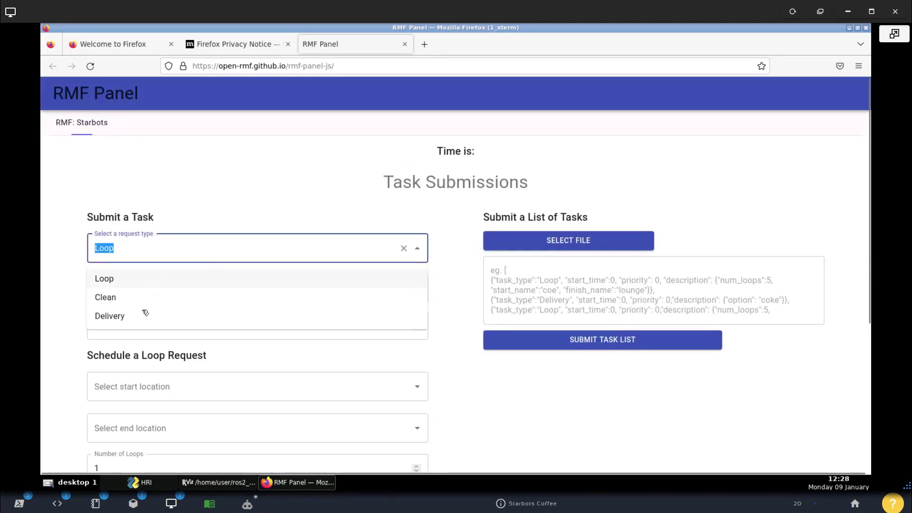
pyautogui.click(291, 175)
# Review the start locations and refresh Robots, showing both baristas idle at L1 near 94% battery
pyautogui.scroll(-3, 142, 299)
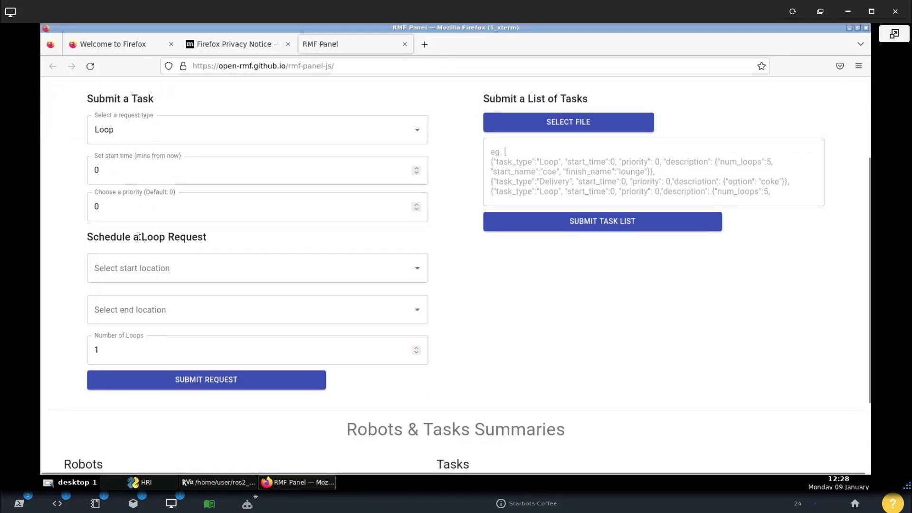
pyautogui.click(194, 268)
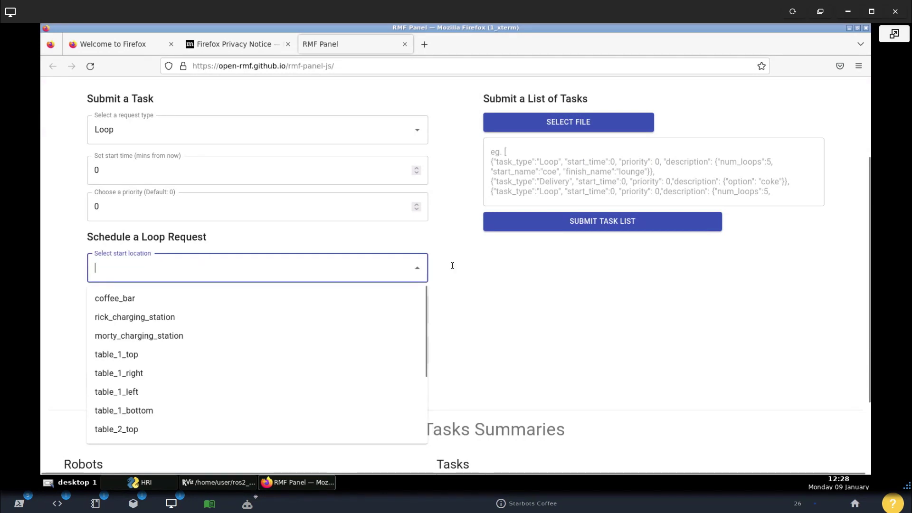
pyautogui.click(478, 283)
pyautogui.scroll(-3, 207, 347)
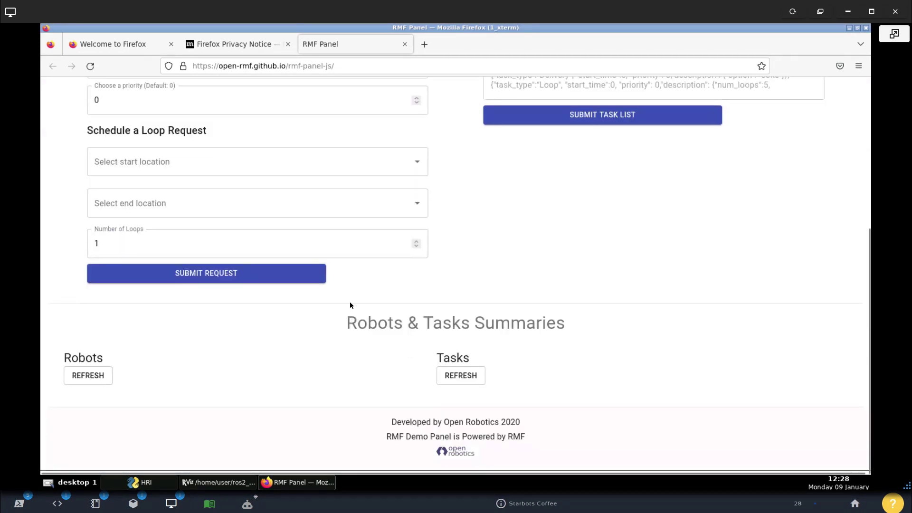
pyautogui.click(97, 375)
pyautogui.scroll(-3, 234, 338)
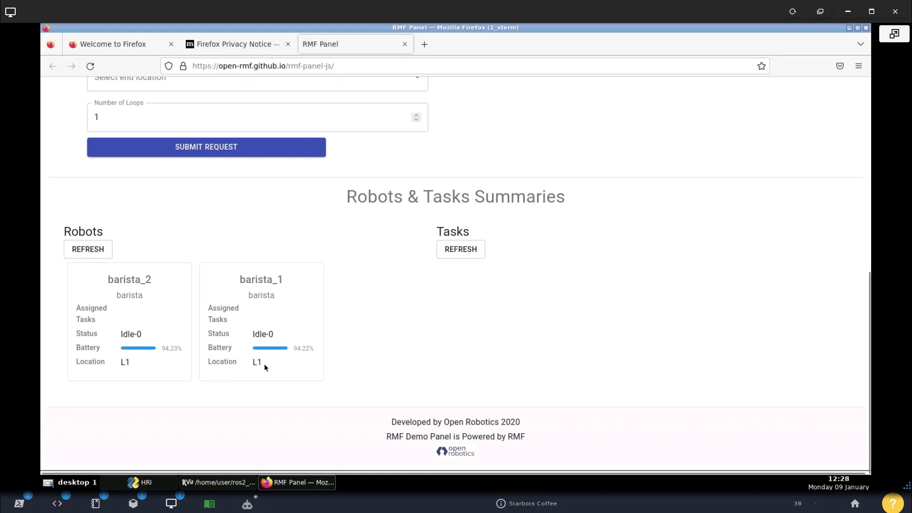
pyautogui.scroll(3, 250, 363)
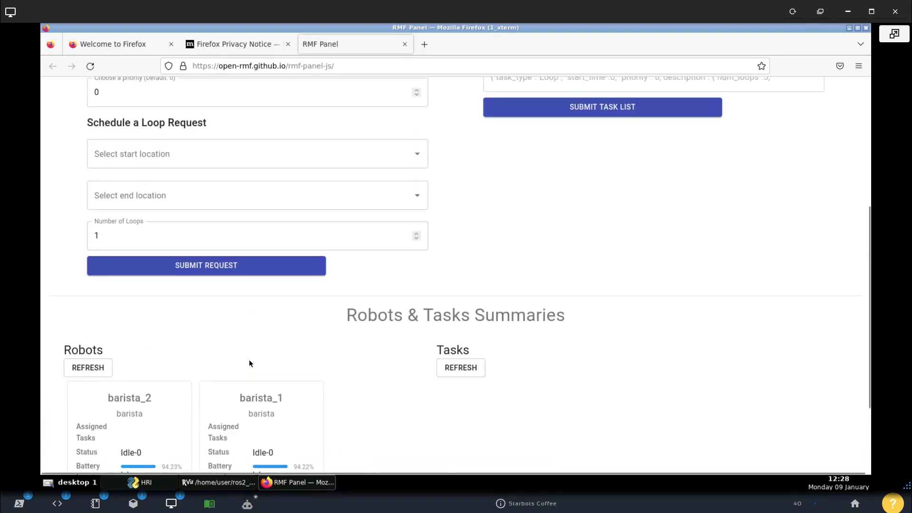
pyautogui.scroll(5, 251, 363)
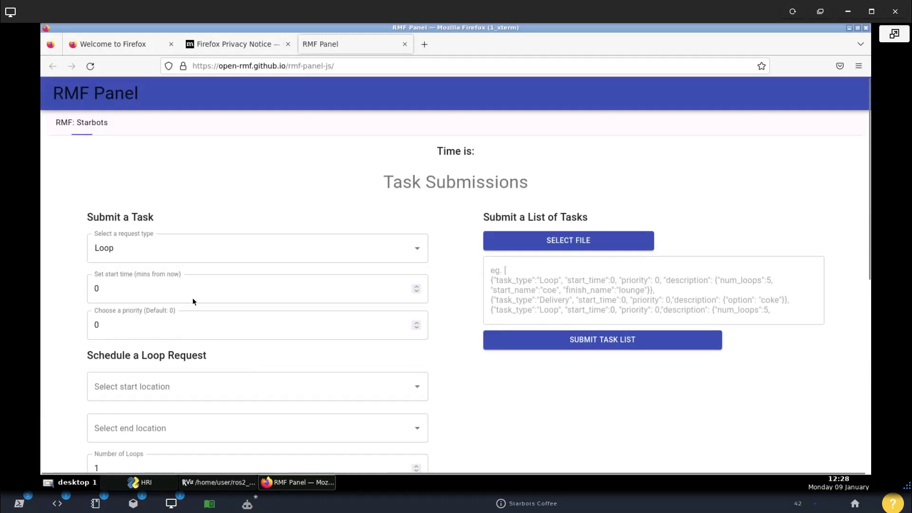
pyautogui.scroll(-7, 272, 350)
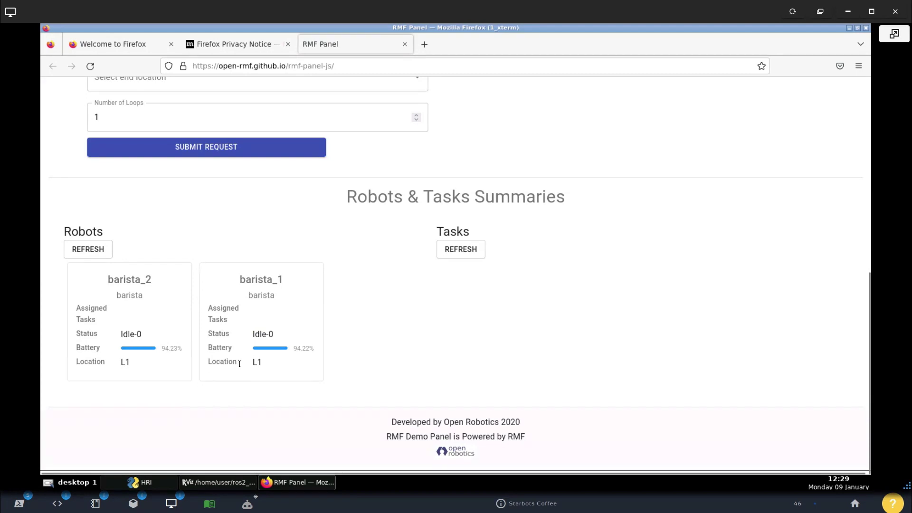
pyautogui.scroll(8, 300, 363)
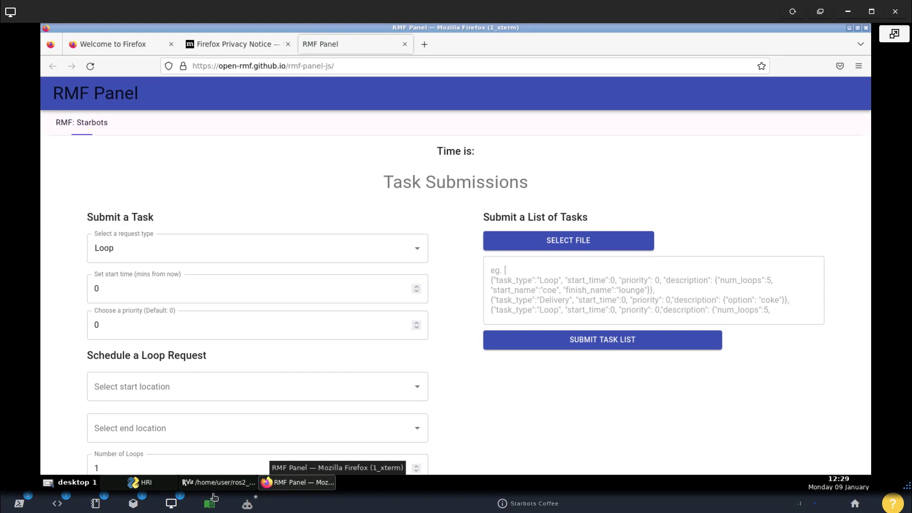
# Return to Gazebo to view the café from above the bar table, then switch to RMF Panel
pyautogui.click(144, 507)
pyautogui.click(169, 446)
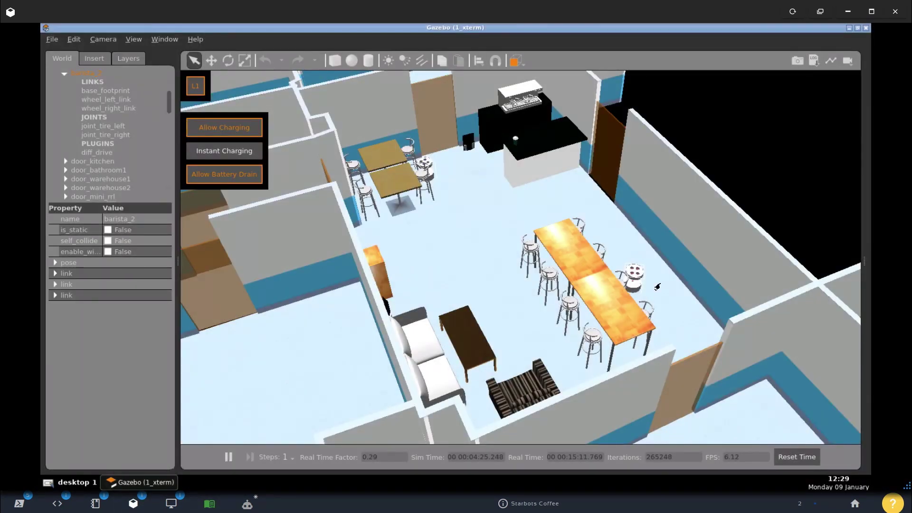
pyautogui.scroll(3, 657, 287)
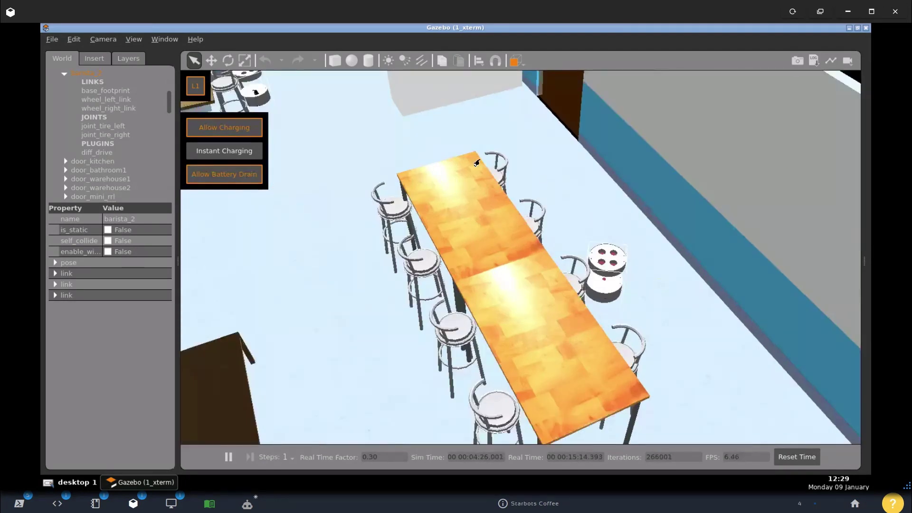
pyautogui.scroll(-1, 431, 122)
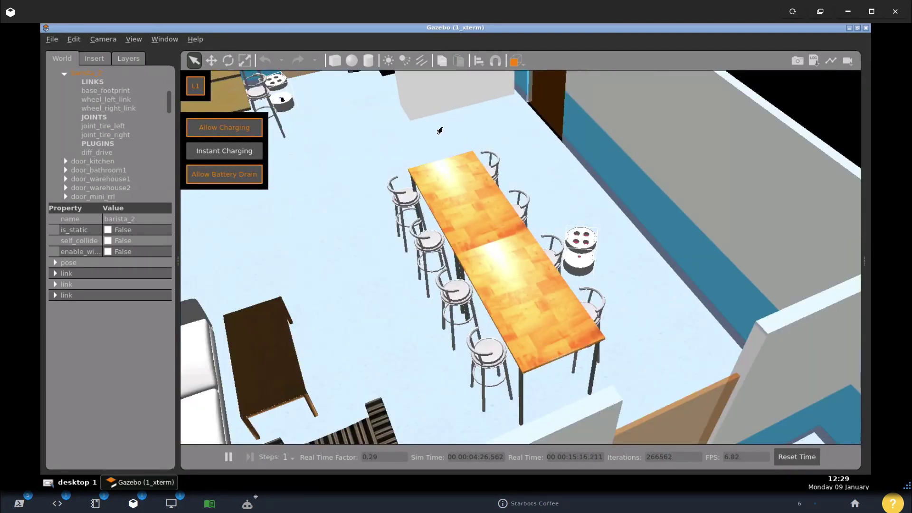
pyautogui.moveTo(445, 142); pyautogui.dragTo(428, 131)
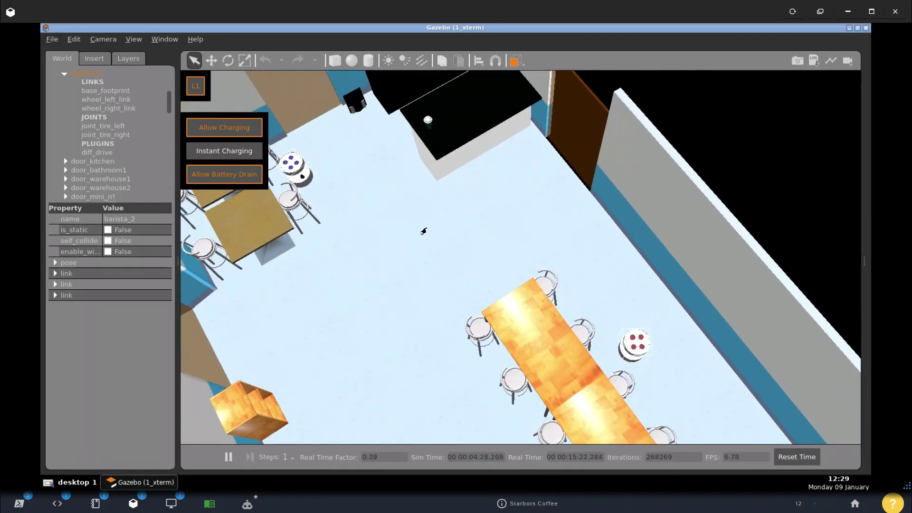
pyautogui.scroll(5, 425, 127)
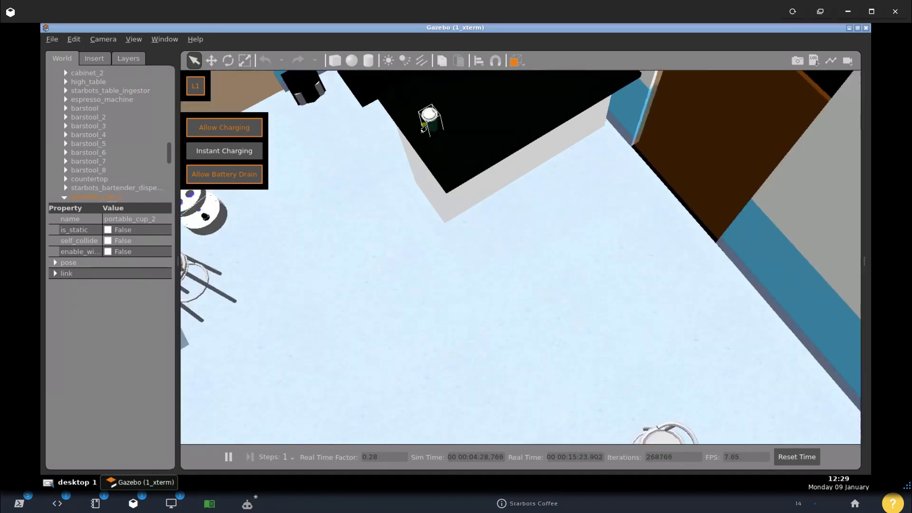
pyautogui.scroll(-4, 461, 192)
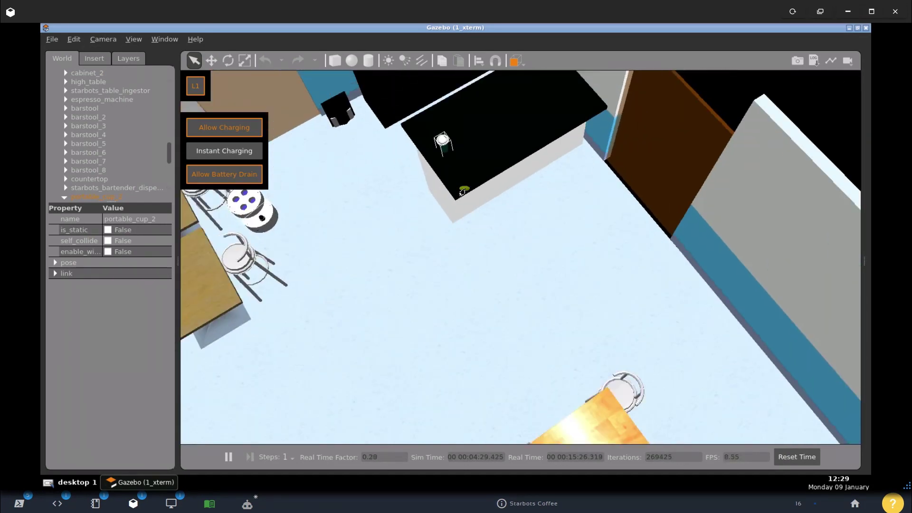
pyautogui.scroll(-1, 462, 193)
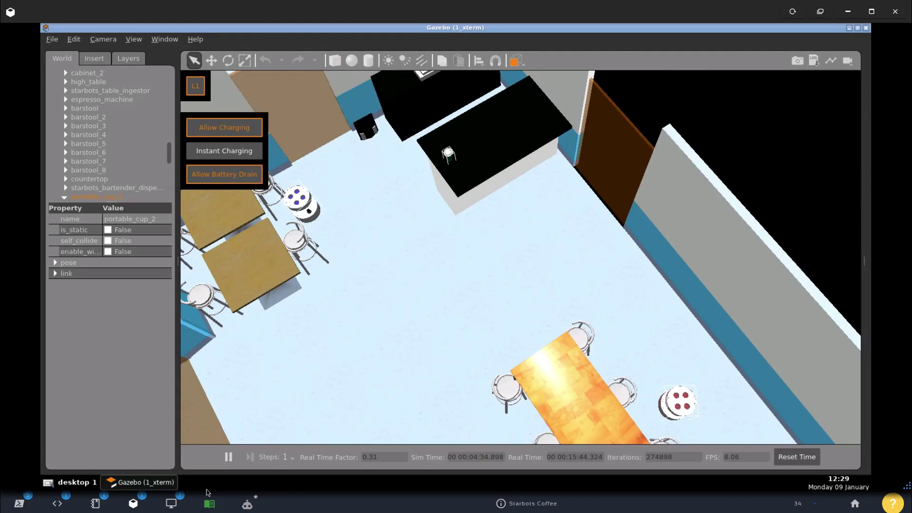
pyautogui.click(148, 482)
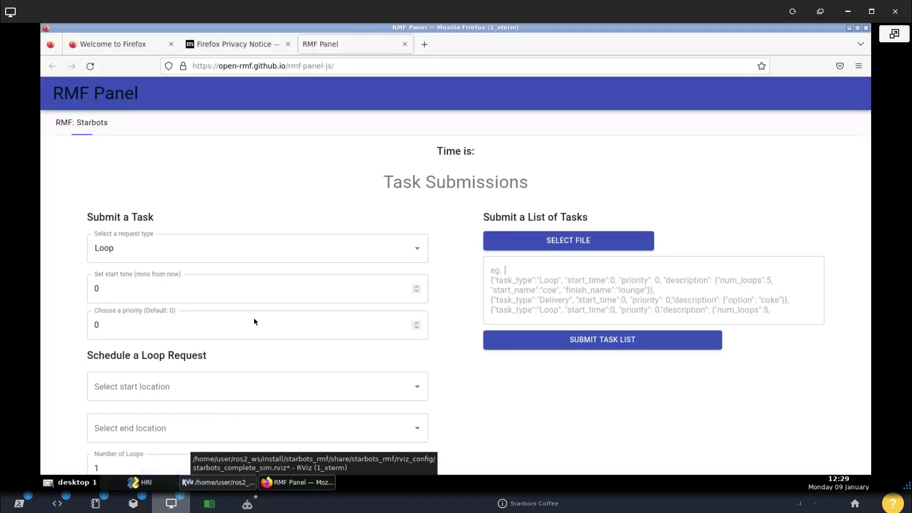
# Submit a Delivery request for rodrigos_coffee, then bring the RViz map back up
pyautogui.click(416, 248)
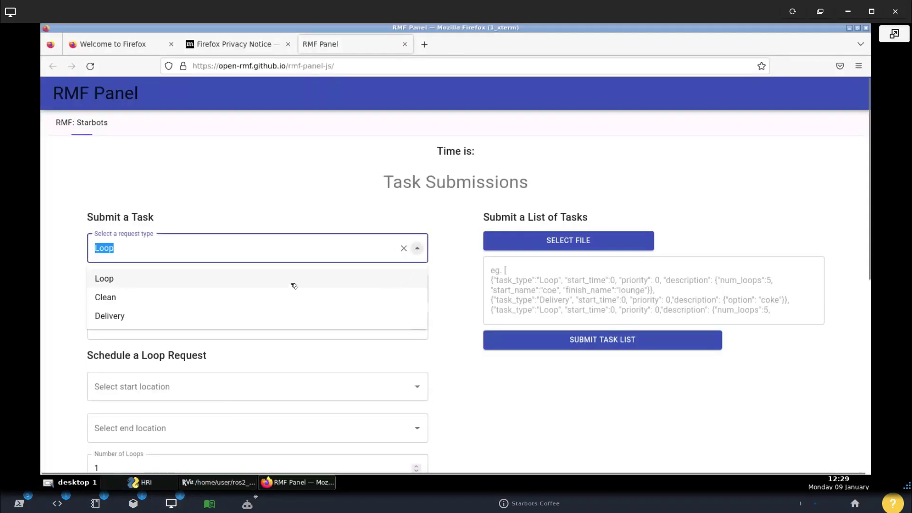
pyautogui.click(198, 316)
pyautogui.click(417, 387)
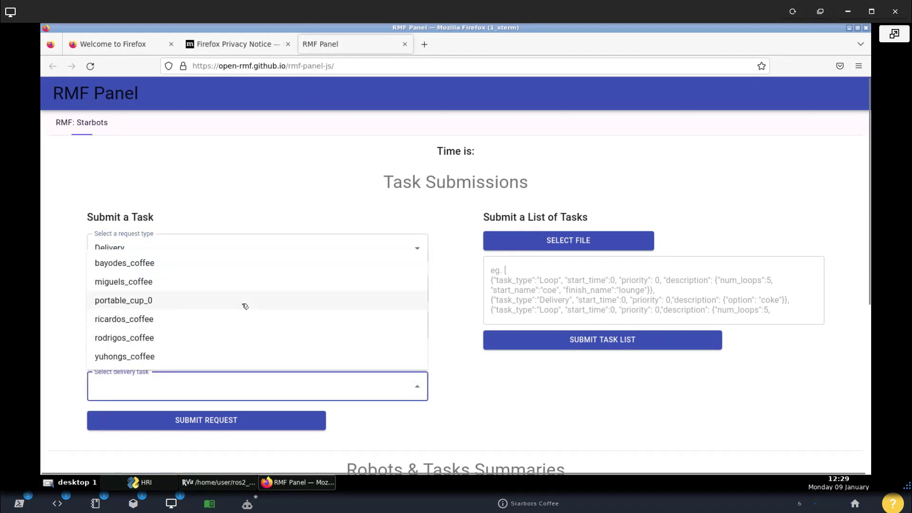
pyautogui.click(166, 337)
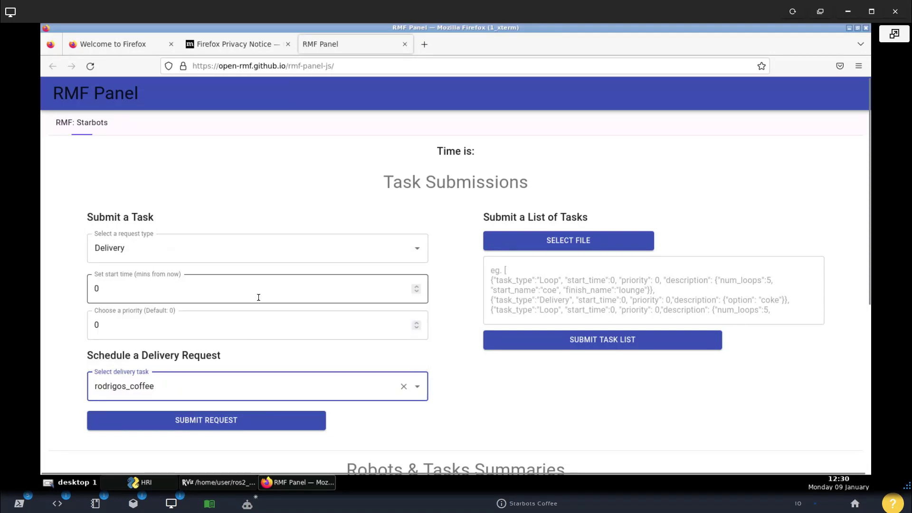
pyautogui.click(221, 424)
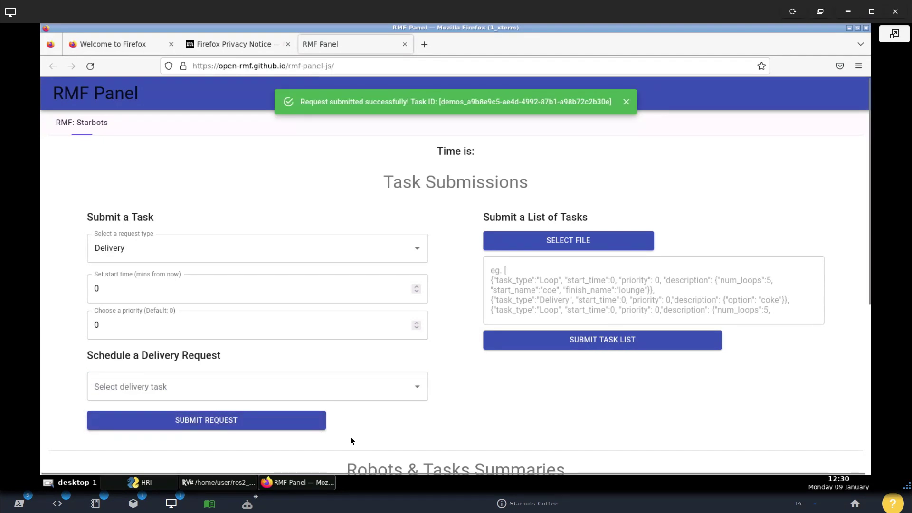
pyautogui.click(308, 483)
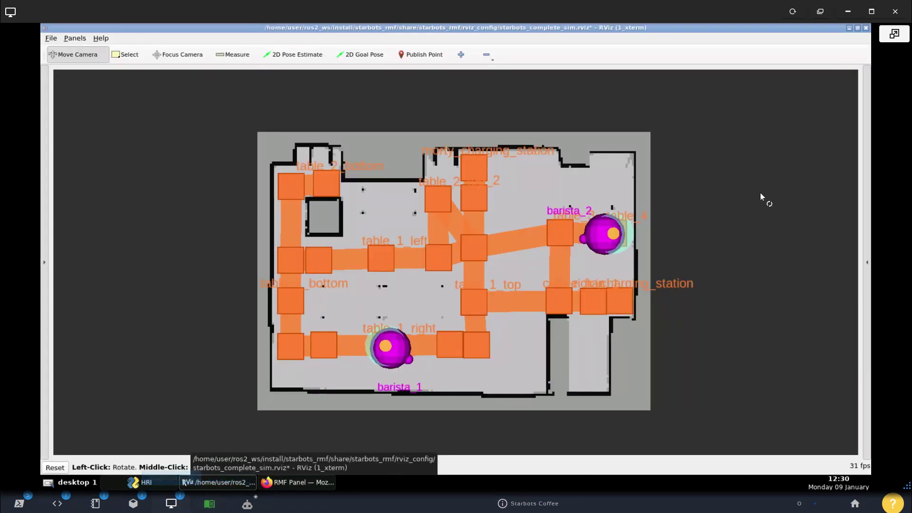
# Restore RViz to a smaller window over the Gazebo café view
pyautogui.click(872, 12)
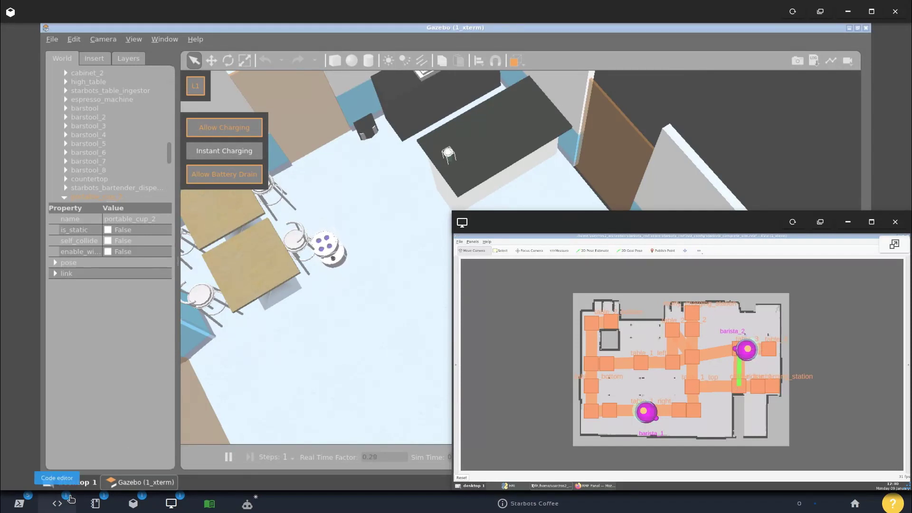
# Submit a 1-loop Loop request from table_1_right to table_2_top
pyautogui.click(596, 486)
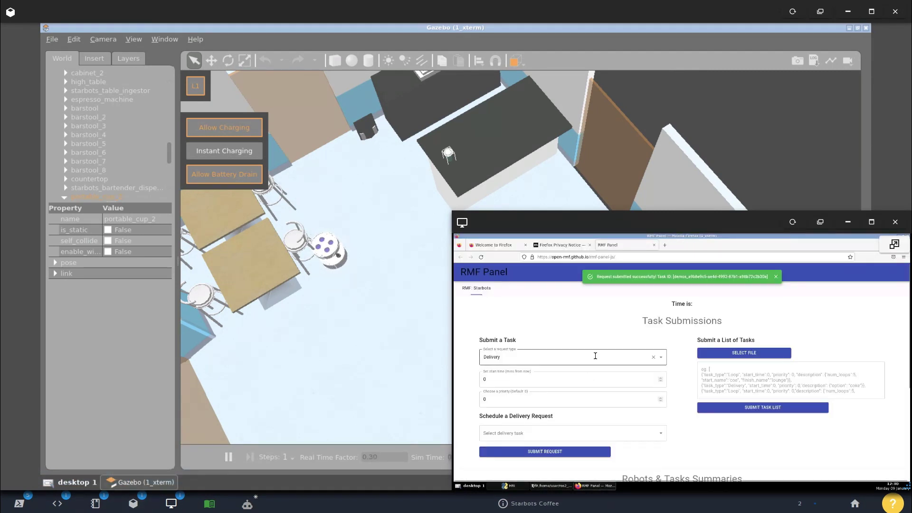
pyautogui.click(600, 357)
pyautogui.click(566, 374)
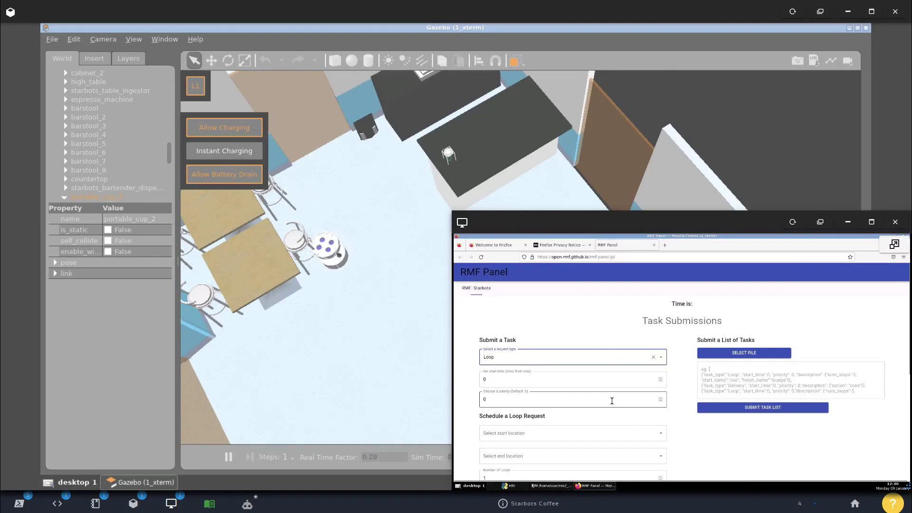
pyautogui.click(627, 432)
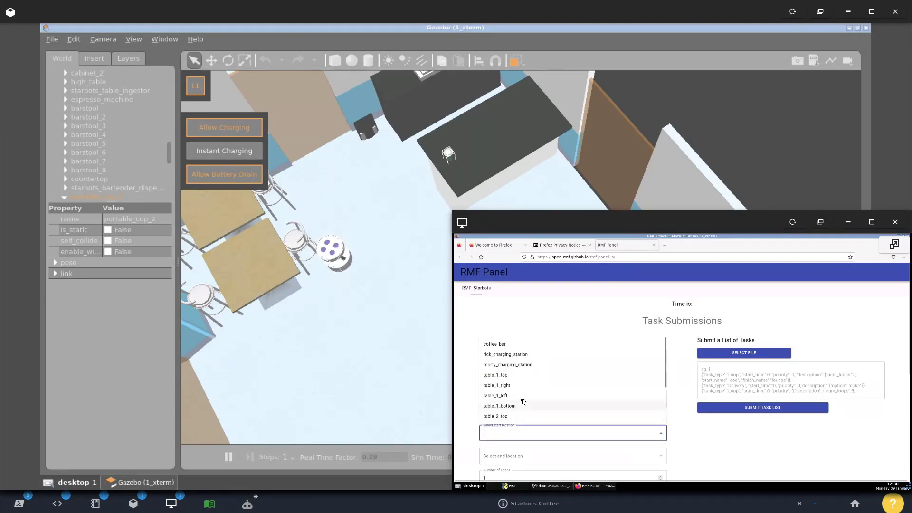
pyautogui.click(527, 386)
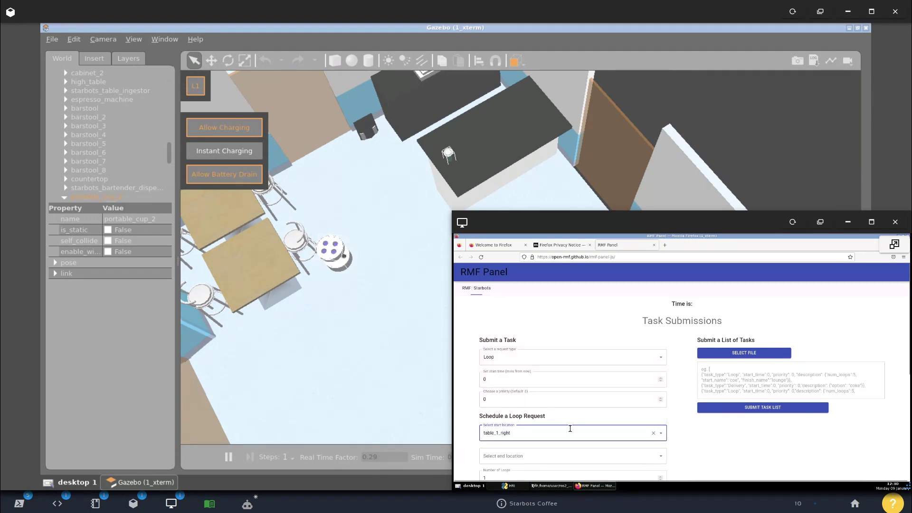
pyautogui.click(606, 456)
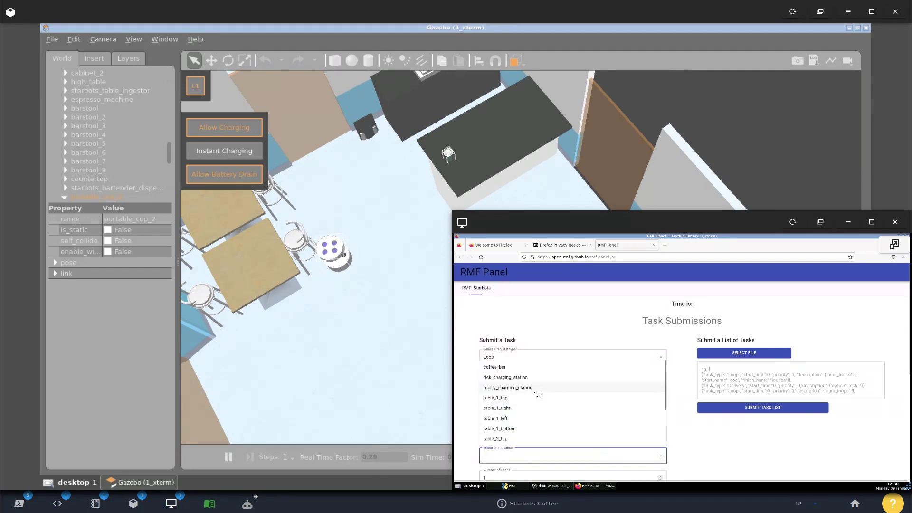
pyautogui.click(515, 437)
pyautogui.scroll(-3, 757, 443)
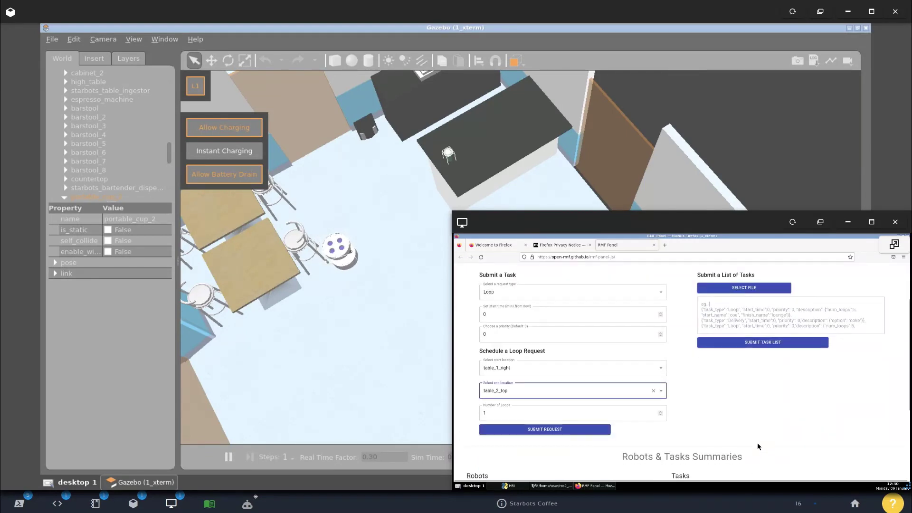
pyautogui.click(547, 429)
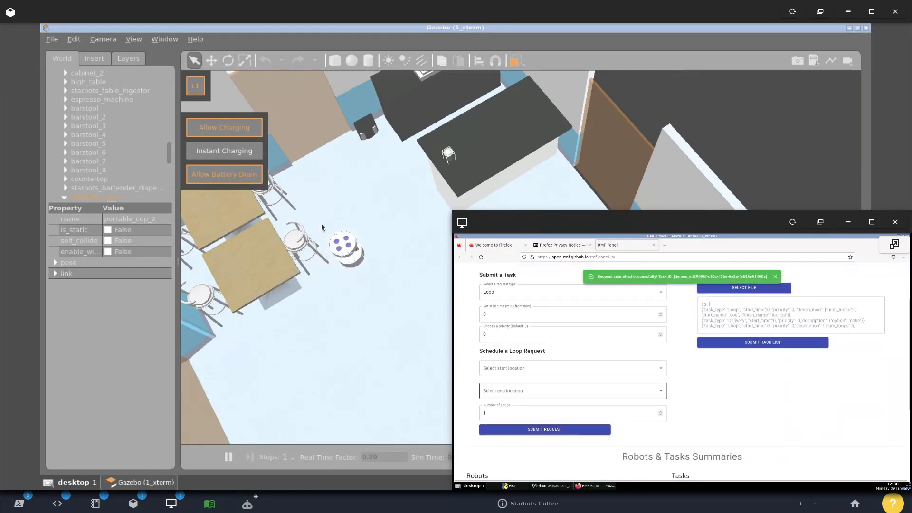
pyautogui.click(591, 485)
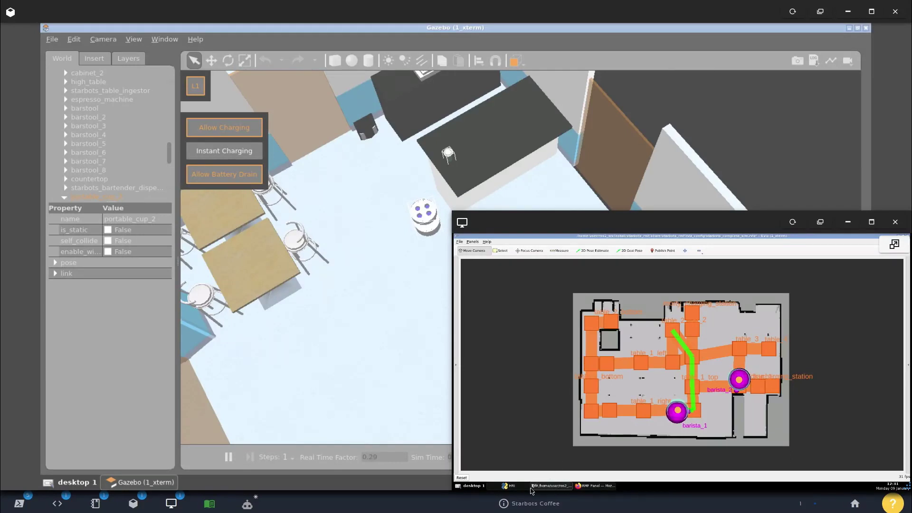
pyautogui.click(509, 485)
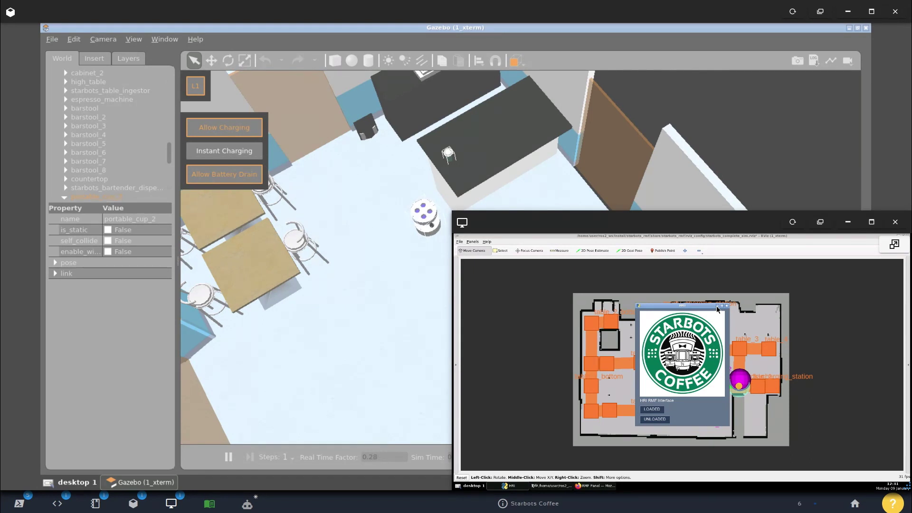
pyautogui.click(717, 306)
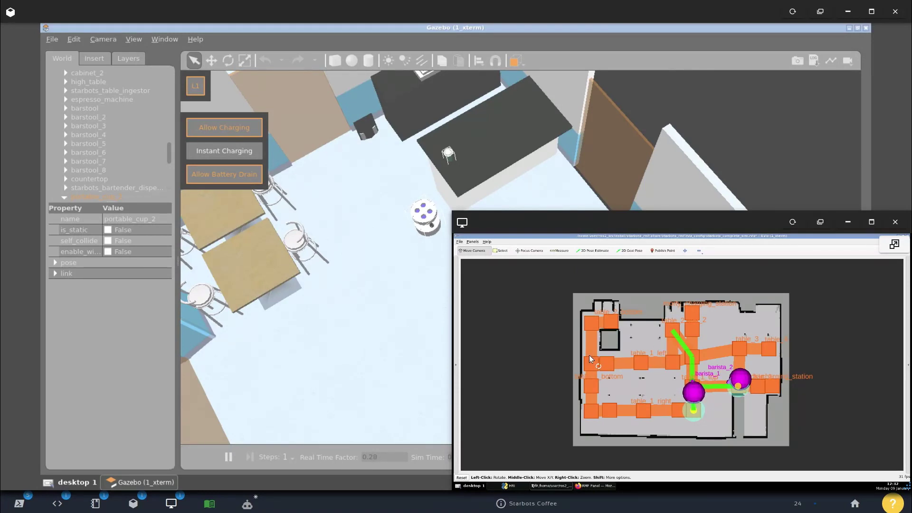
# Restore the Gazebo window and enlarge it beside the terminal logs
pyautogui.click(637, 107)
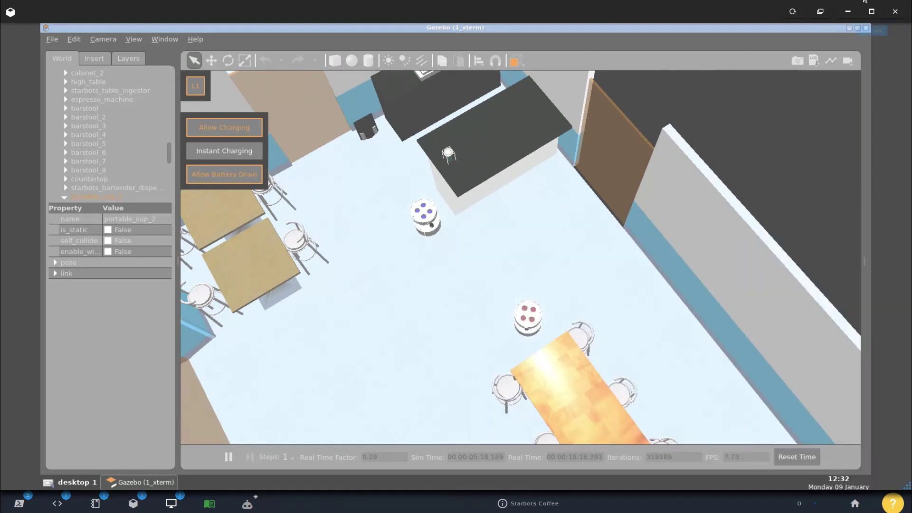
pyautogui.click(872, 11)
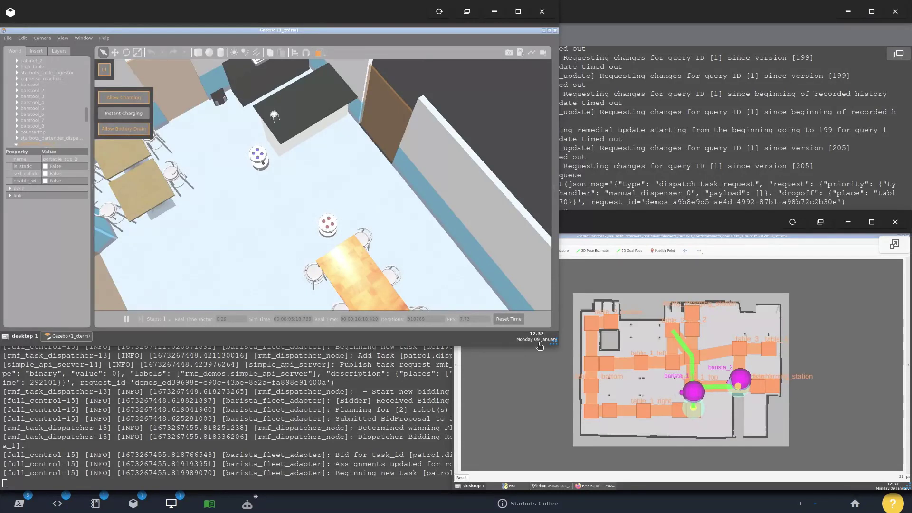
pyautogui.moveTo(557, 345); pyautogui.dragTo(566, 368)
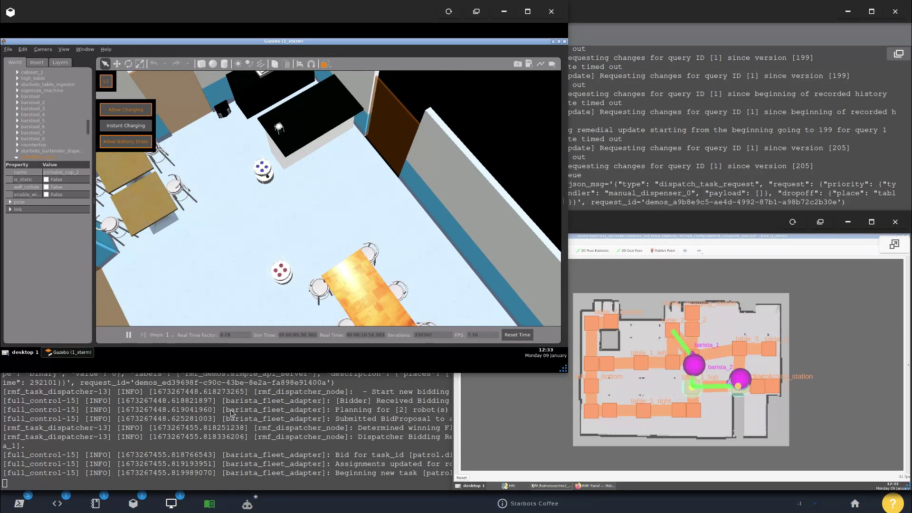
# Raise the RViz map, briefly show then hide the HRI coffee window, and switch to Take a Photo
pyautogui.click(181, 508)
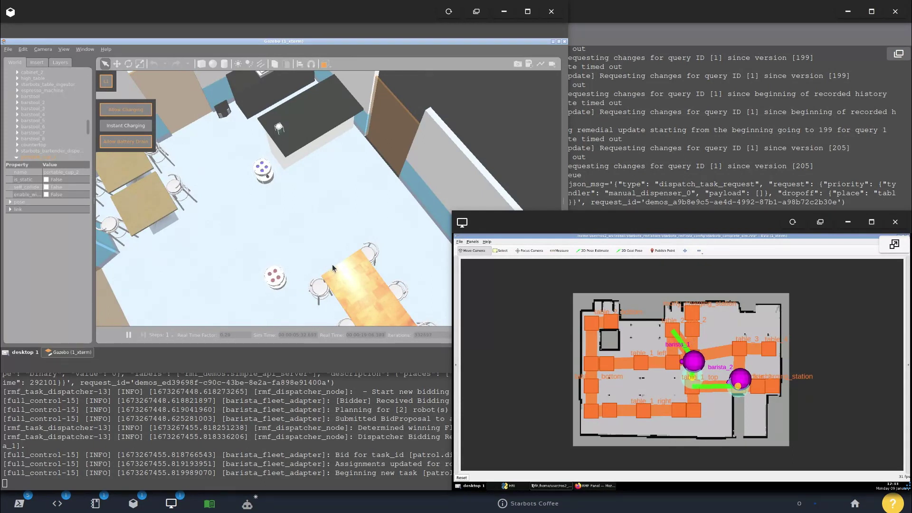
pyautogui.click(522, 486)
pyautogui.click(649, 410)
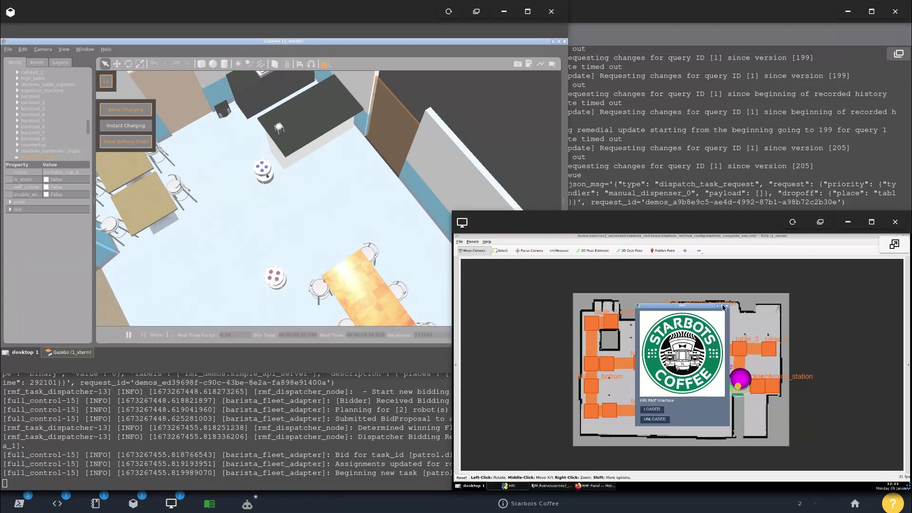
pyautogui.click(718, 307)
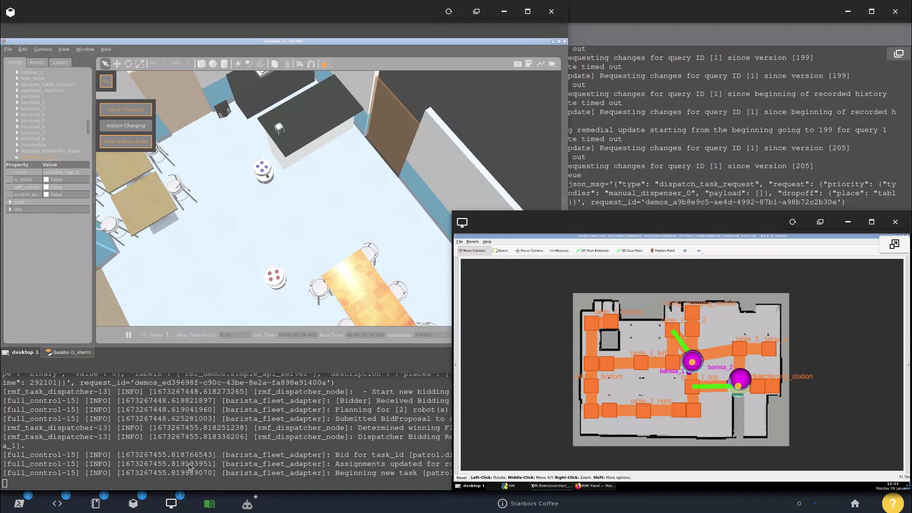
pyautogui.moveTo(150, 508)
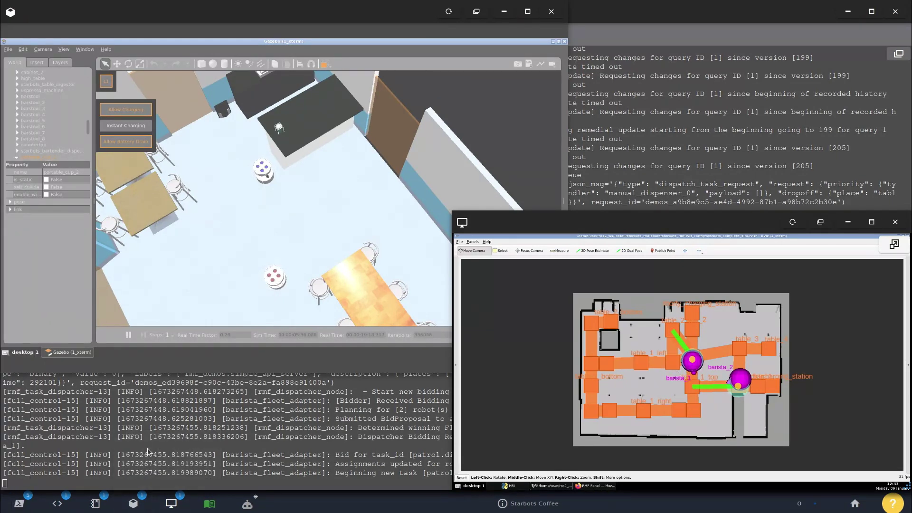
pyautogui.hotkey('alt', 'Tab')
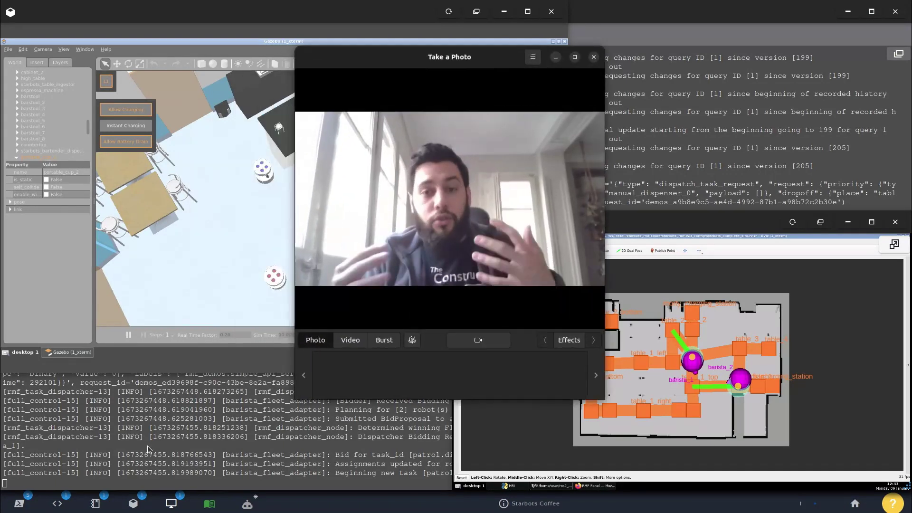